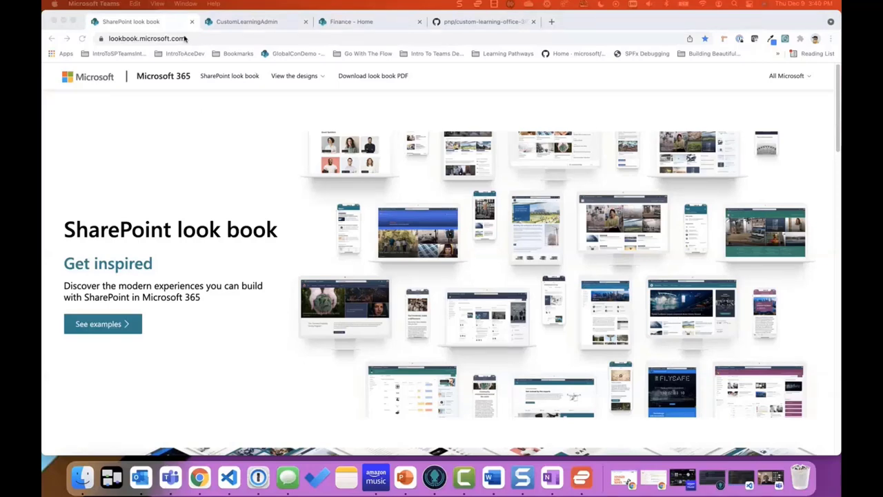
- Open the tenant provisioning form for the Microsoft 365 learning pathways template from the look book's Solutions designs
click(185, 38)
click(202, 111)
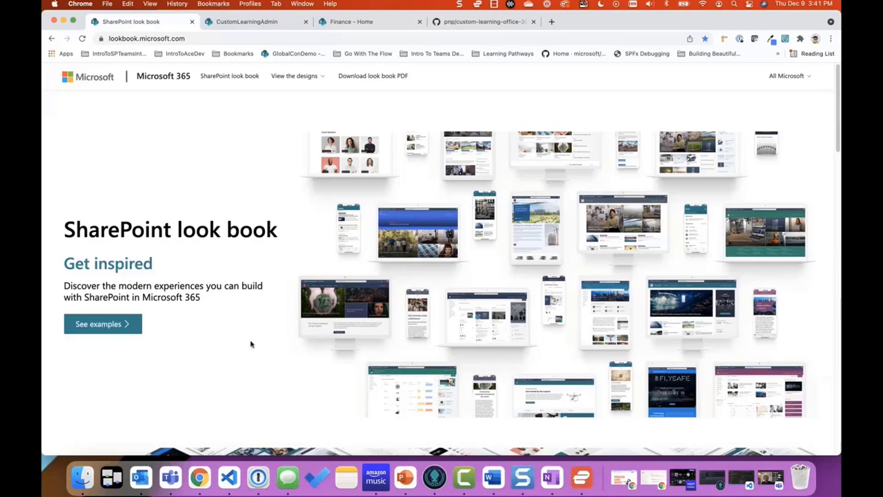
click(119, 329)
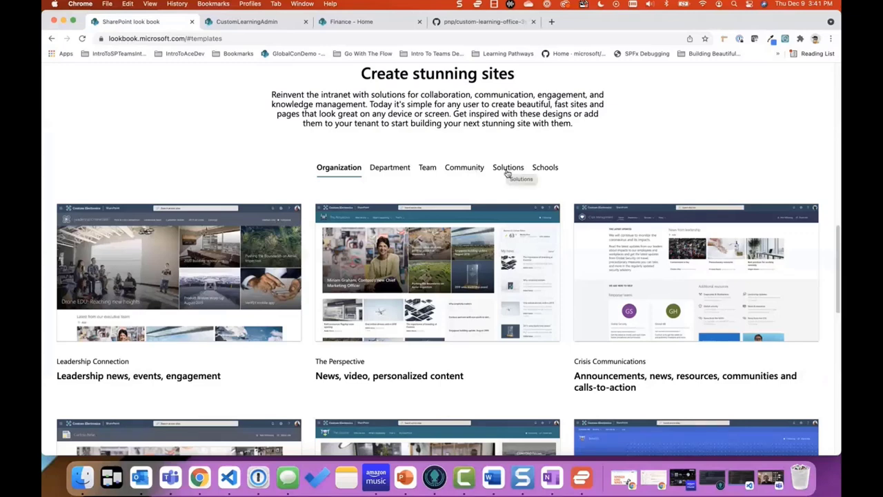
click(507, 171)
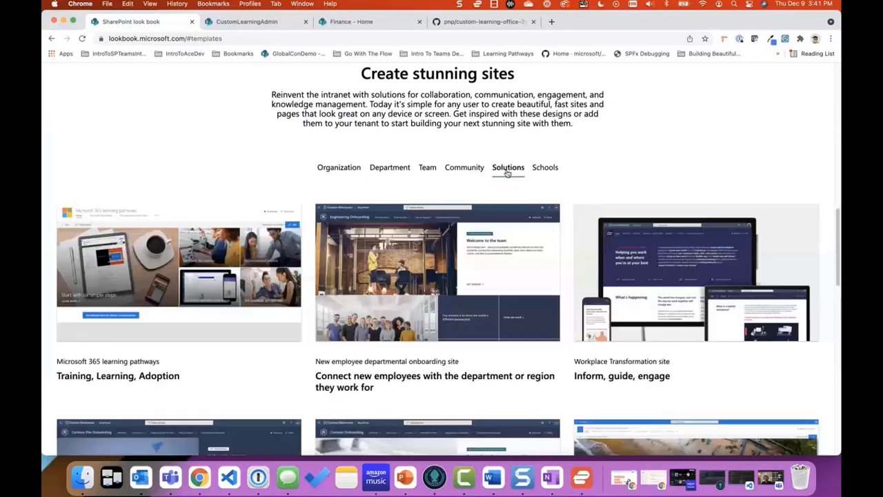
click(145, 318)
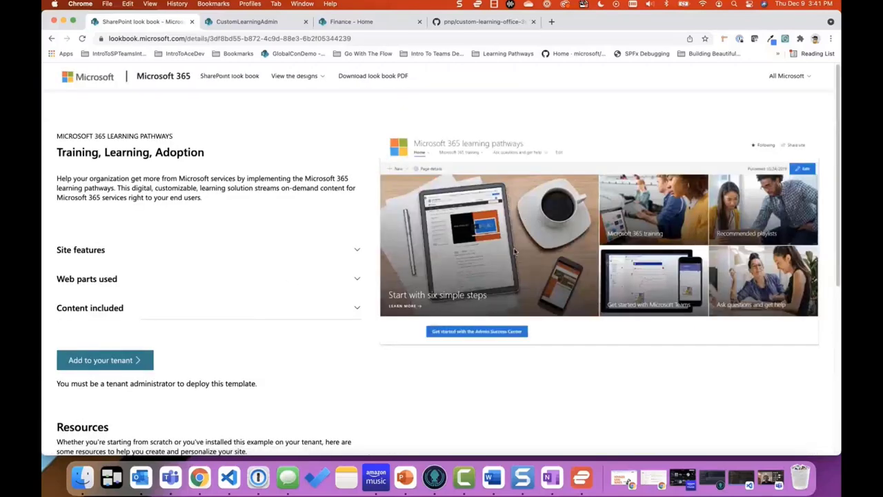
click(133, 361)
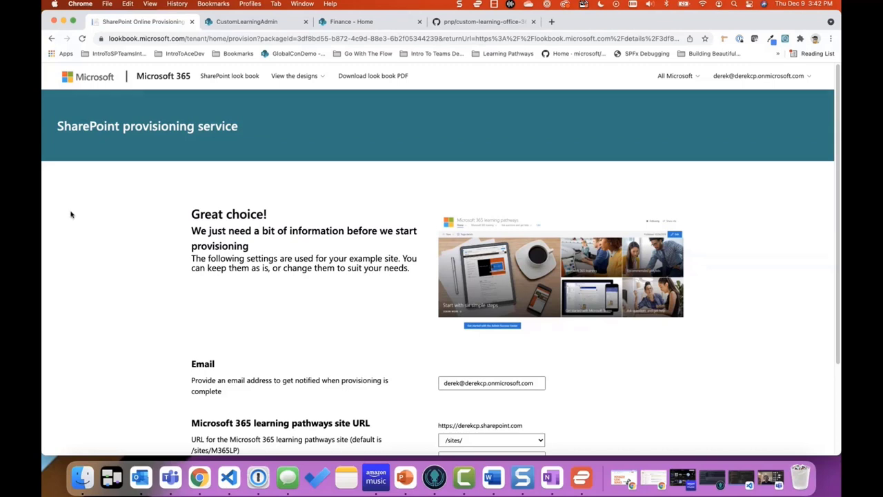
- Go to the home page of the Microsoft 365 learning pathways site and open its "Start with six simple steps" page
click(246, 22)
click(97, 108)
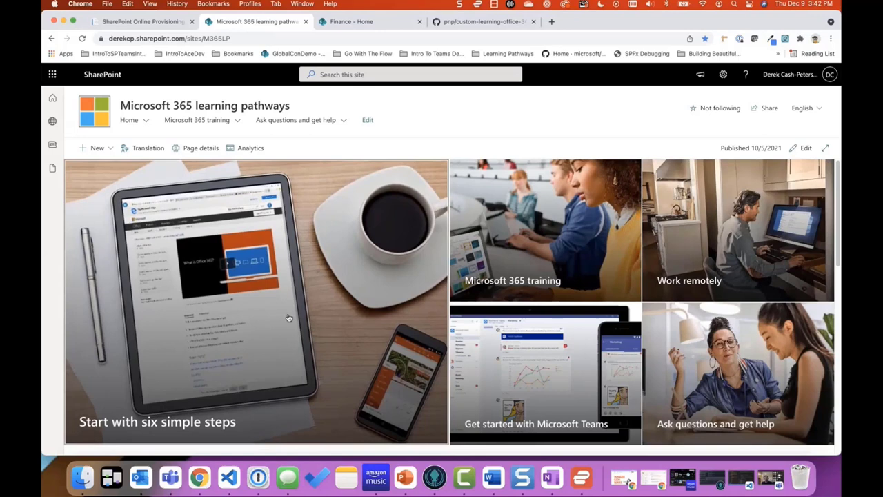
click(241, 295)
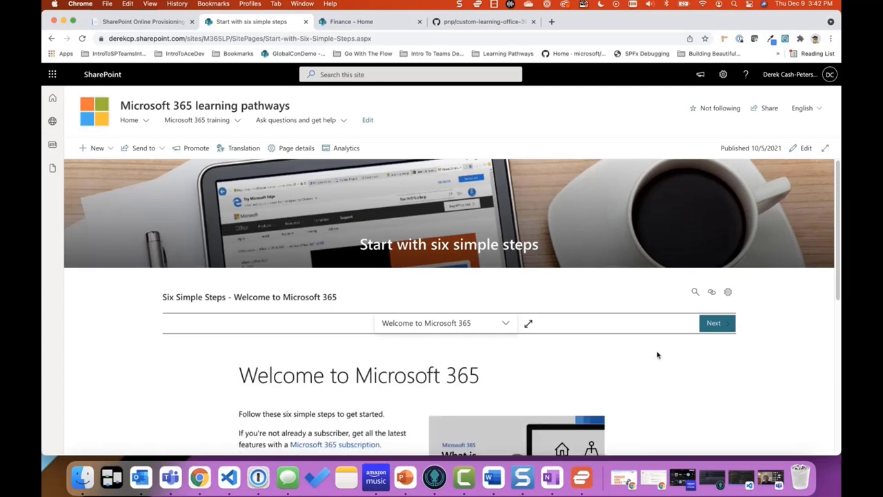
- Show "Step 1: Sign in" of the Six Simple Steps playlist
scroll(683, 397, down, 3)
scroll(680, 397, down, 1)
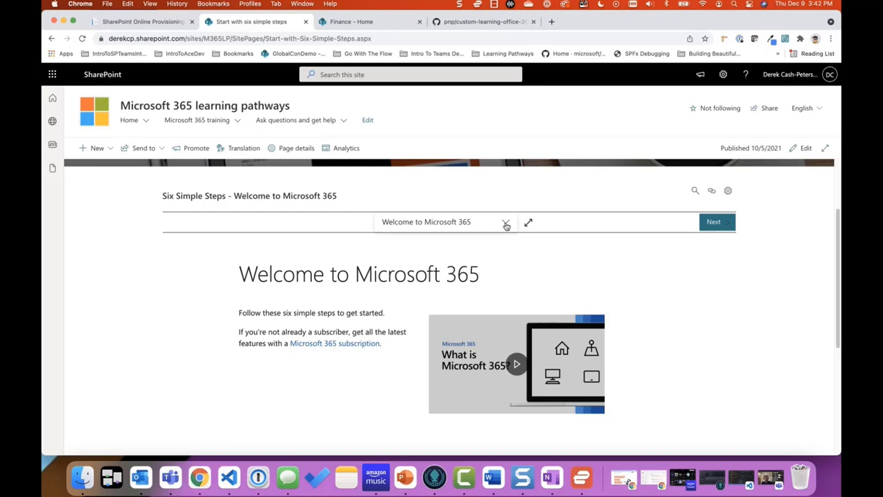
click(506, 223)
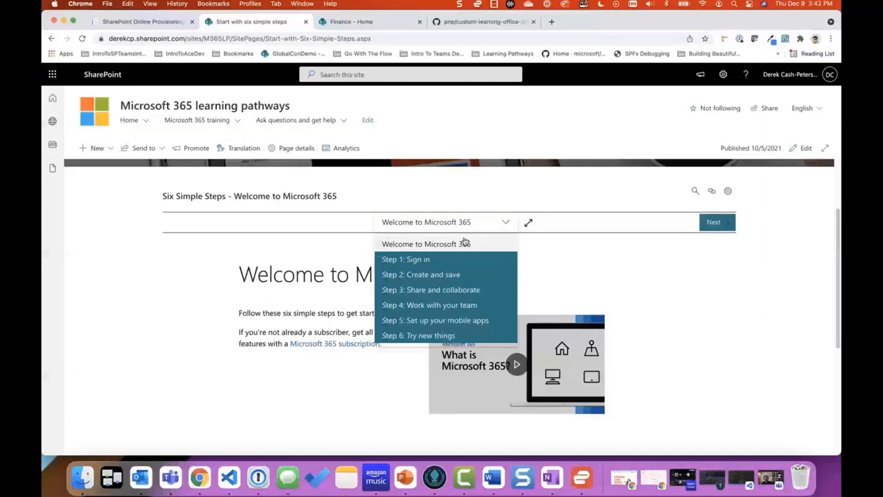
click(481, 257)
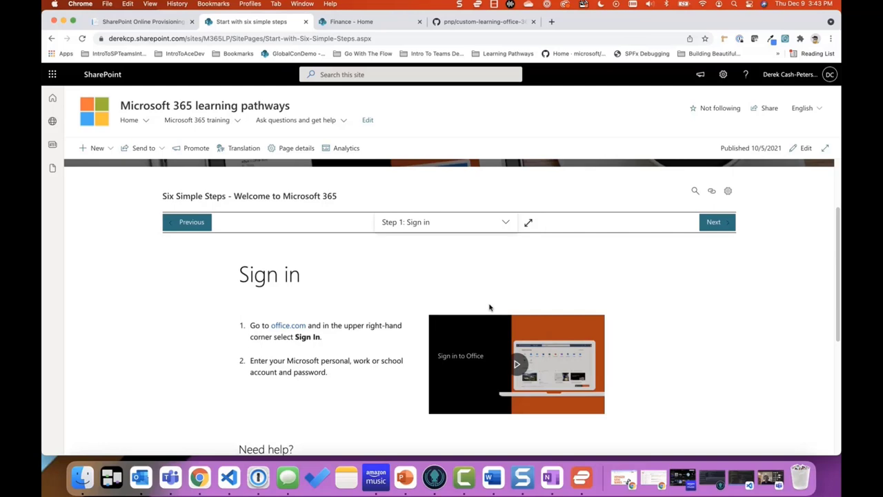
- Open the Work remotely page of the Microsoft 365 training section
scroll(414, 262, up, 2)
mouse_move(198, 121)
click(203, 140)
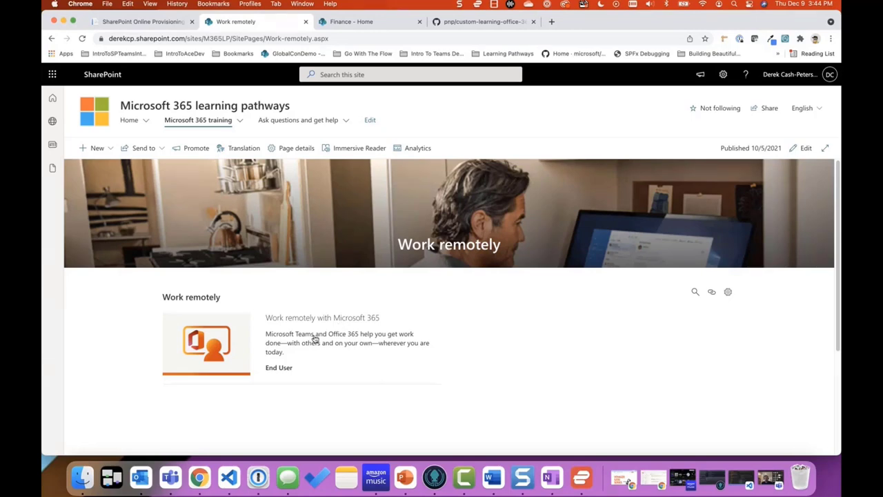
- Open the Microsoft 365 training page and look through its Get started, Scenarios, Products and Adoption Tools sections
click(241, 122)
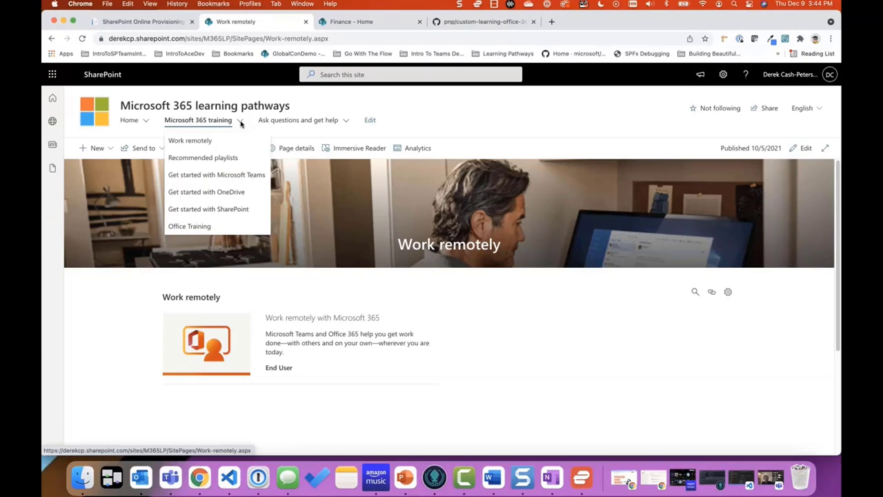
click(241, 122)
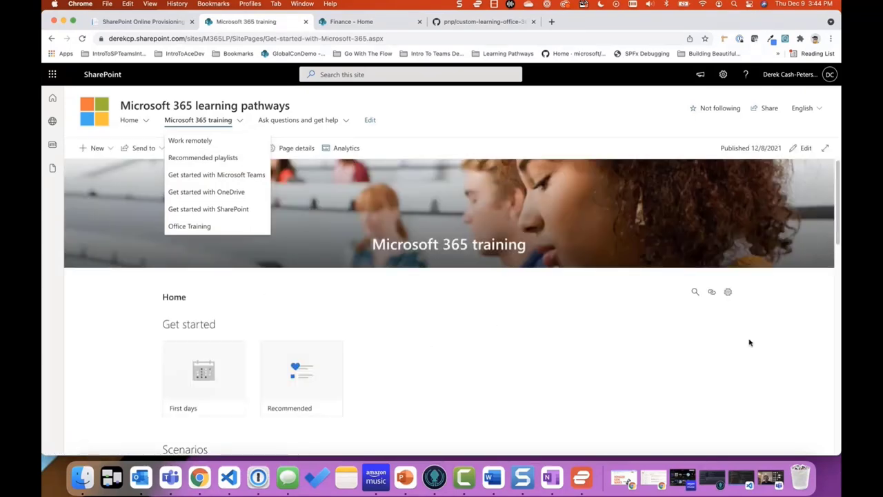
scroll(621, 345, down, 5)
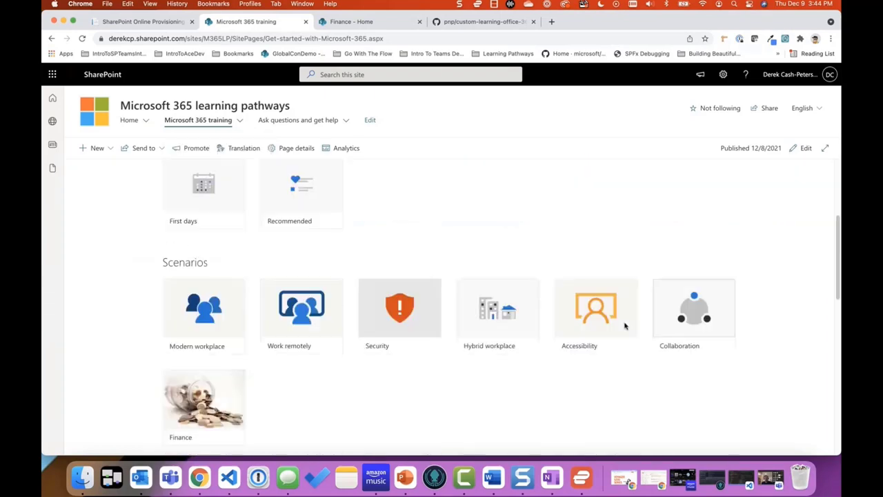
scroll(625, 326, down, 4)
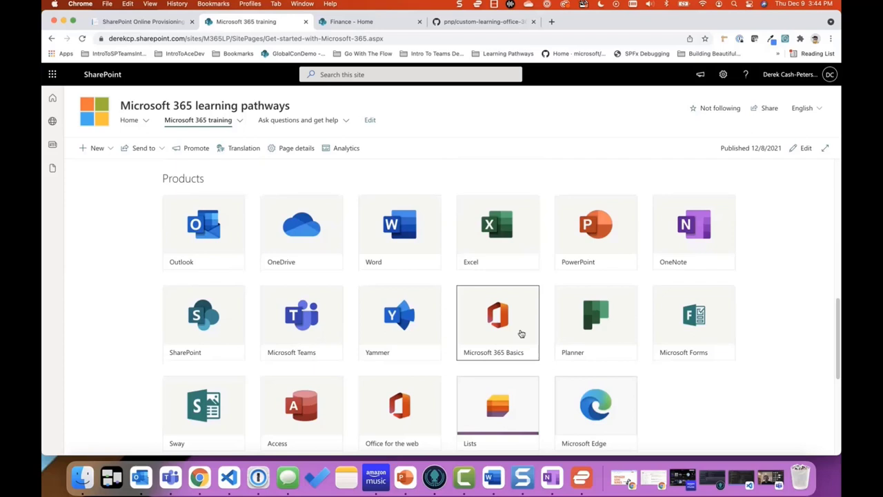
scroll(522, 334, down, 5)
scroll(522, 331, up, 15)
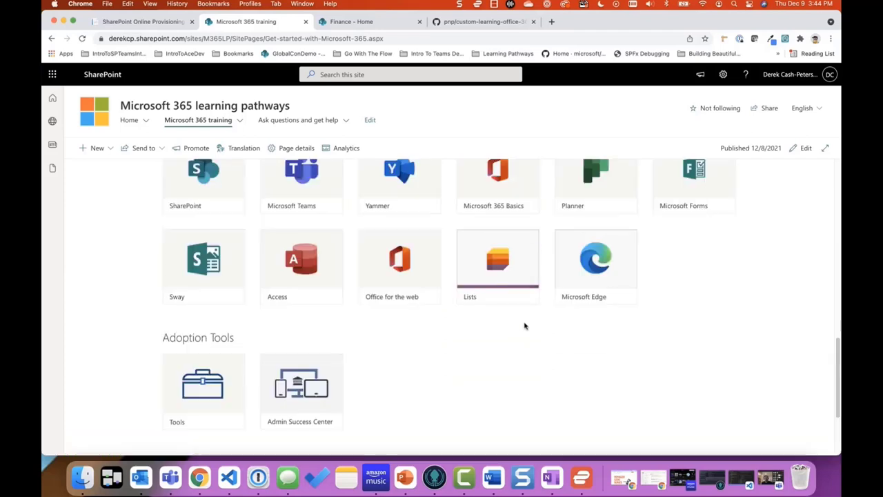
scroll(524, 326, up, 2)
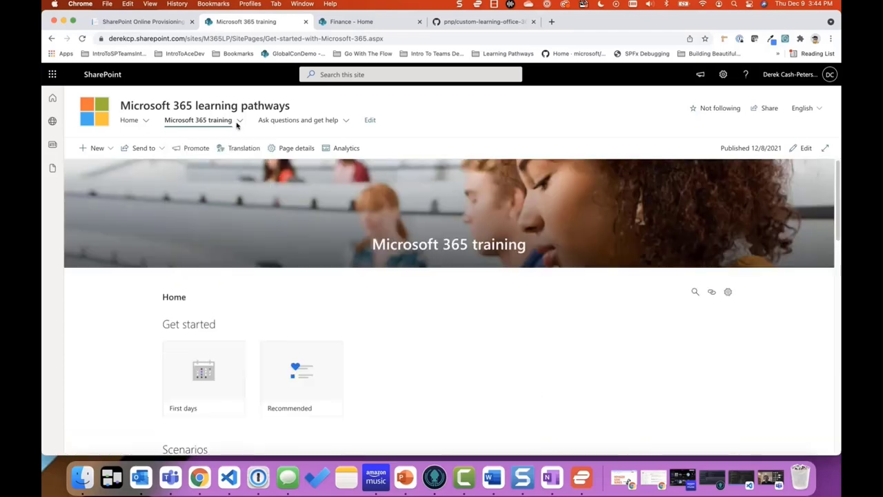
- Open the Office Training page and look over its Products tiles
mouse_move(240, 121)
click(200, 225)
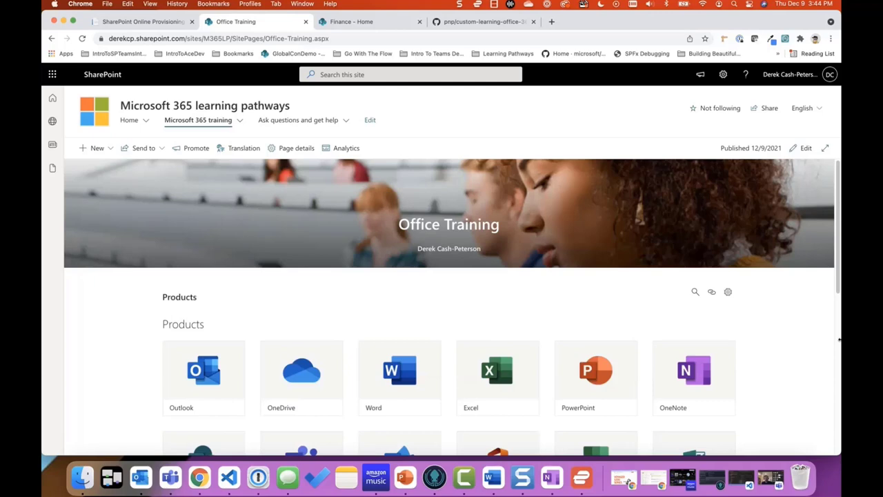
scroll(741, 347, down, 3)
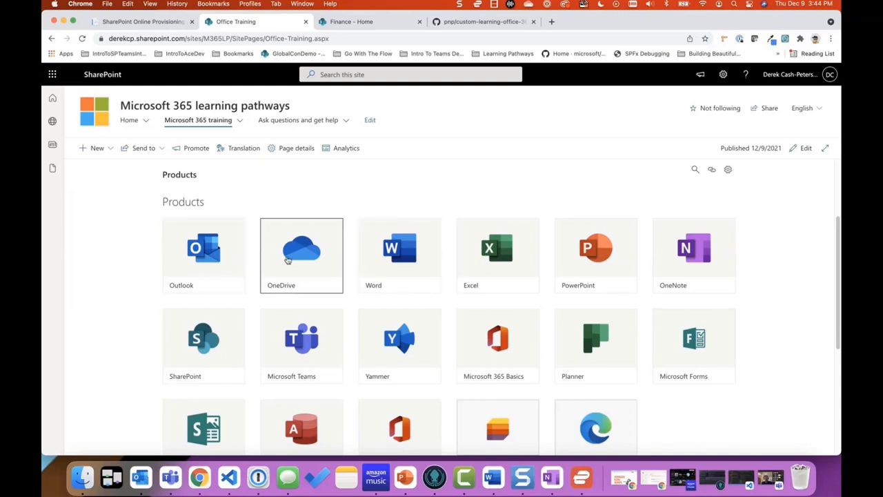
scroll(518, 300, down, 1)
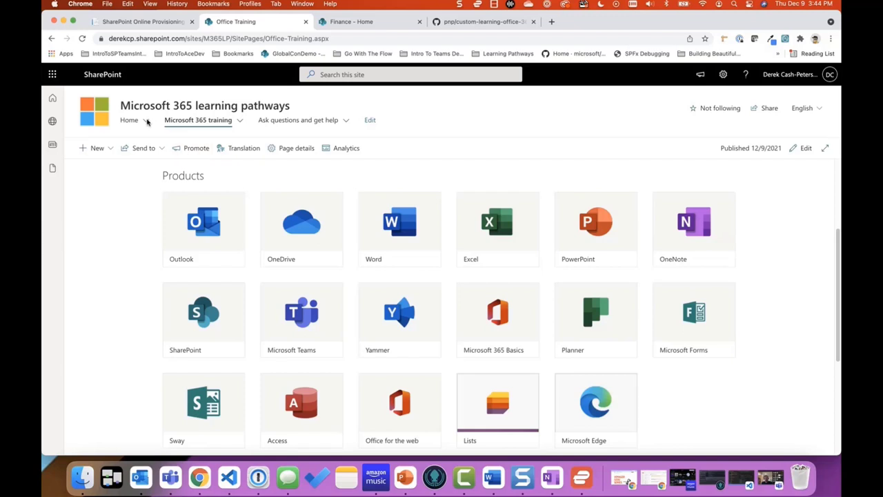
- Open the Learning pathways administration page and collapse the Get started and Scenarios categories
mouse_move(146, 119)
click(148, 158)
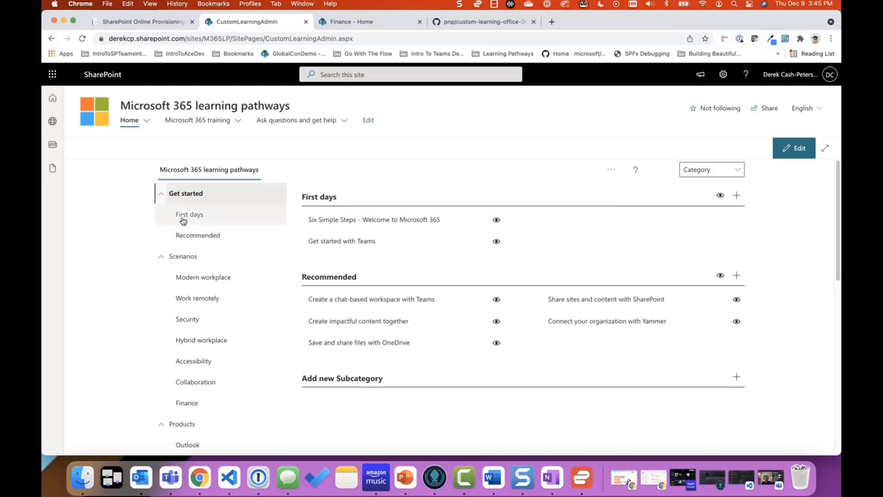
click(164, 194)
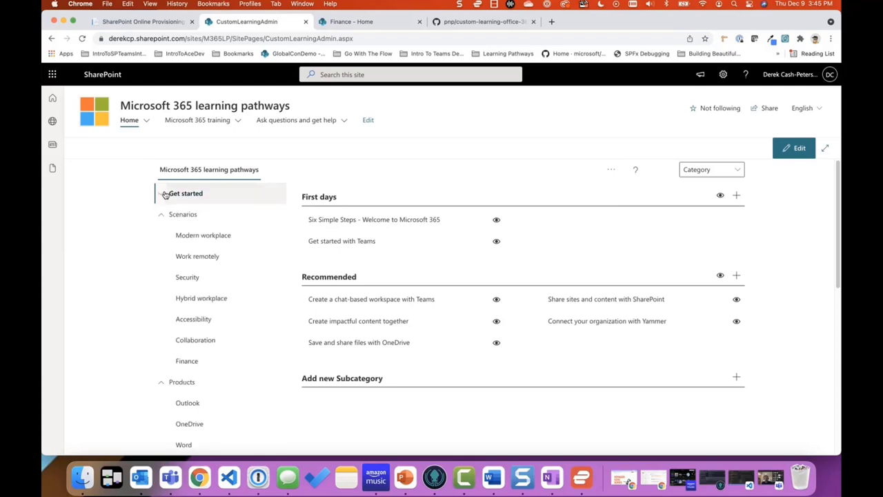
click(163, 217)
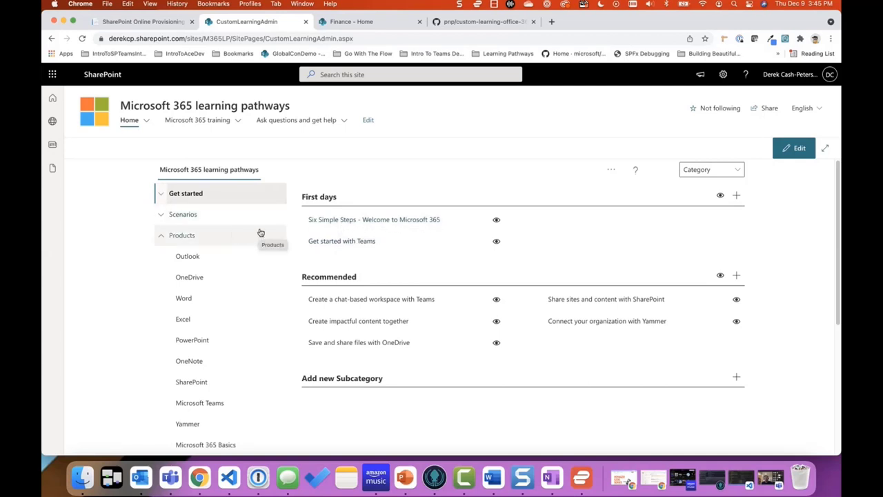
- Hide the Sway subcategory under Products and reload the Office Training page to check its tiles
scroll(261, 232, down, 3)
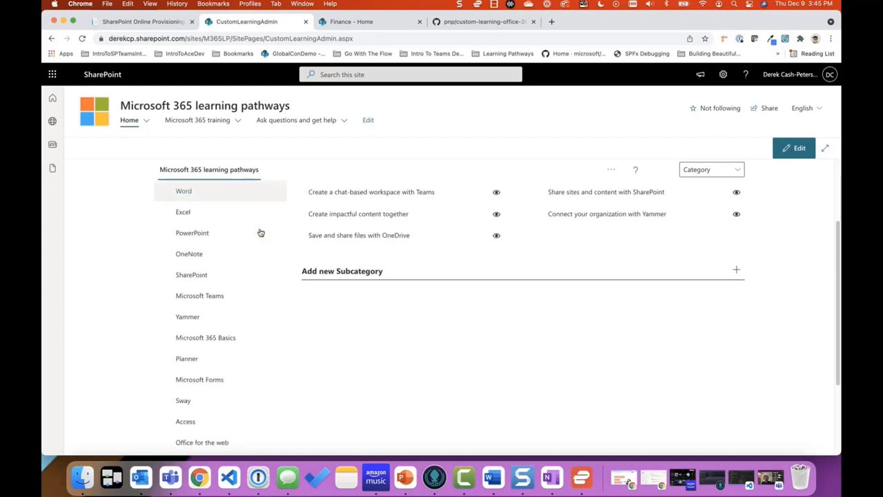
click(180, 397)
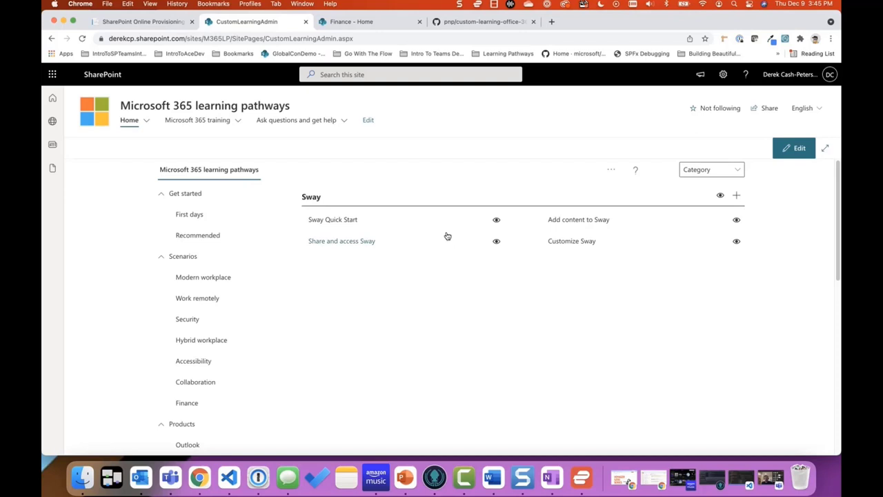
click(721, 197)
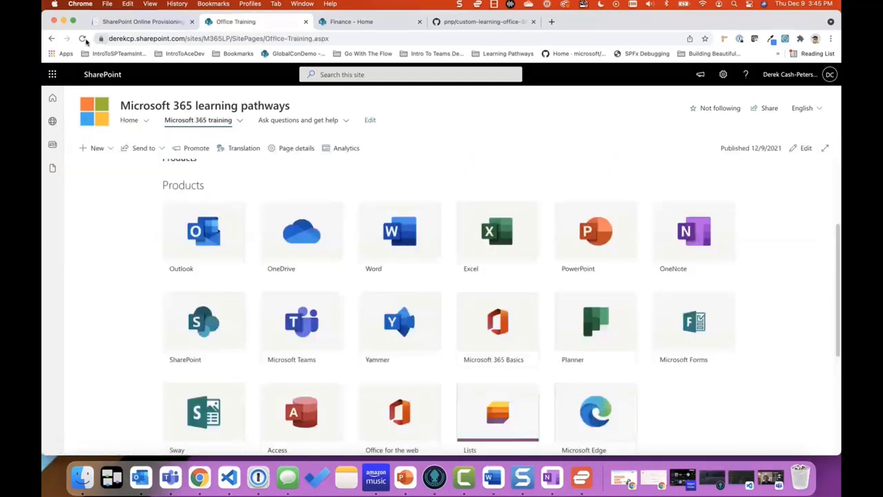
click(83, 38)
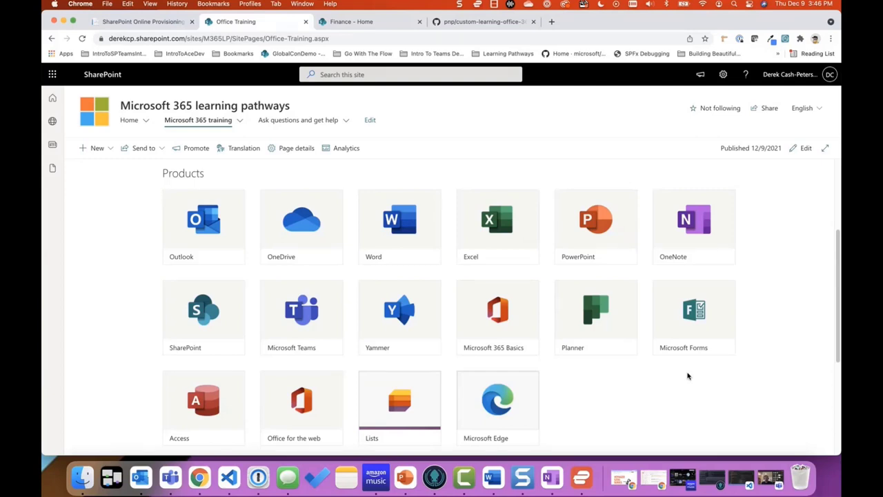
scroll(258, 288, up, 5)
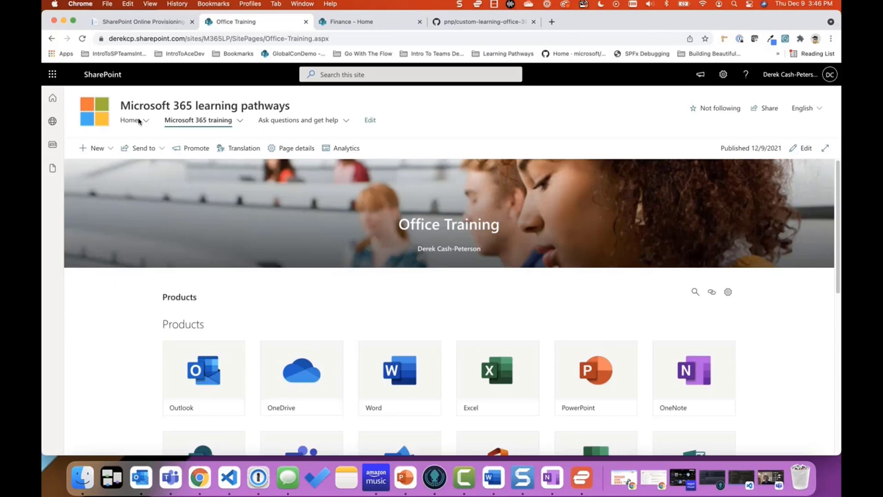
- Return to Learning pathways administration and view the Finance subcategory's heading and image settings under Scenarios, closing them without saving
mouse_move(138, 121)
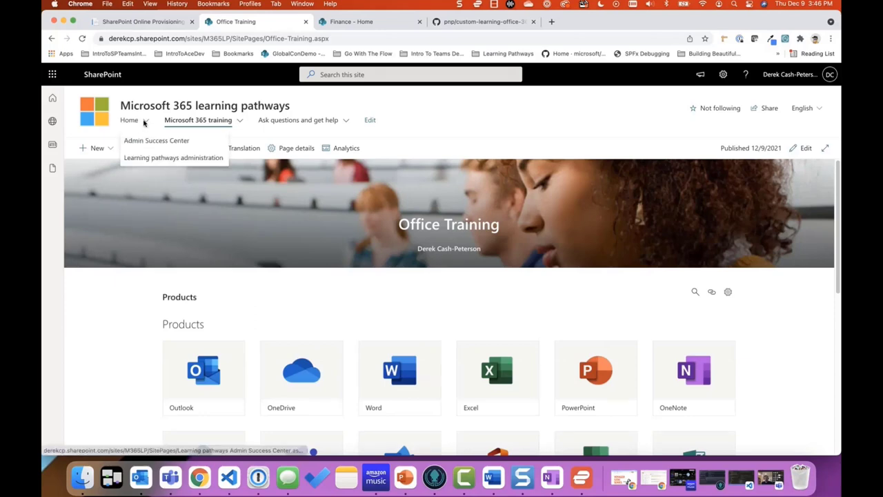
click(136, 158)
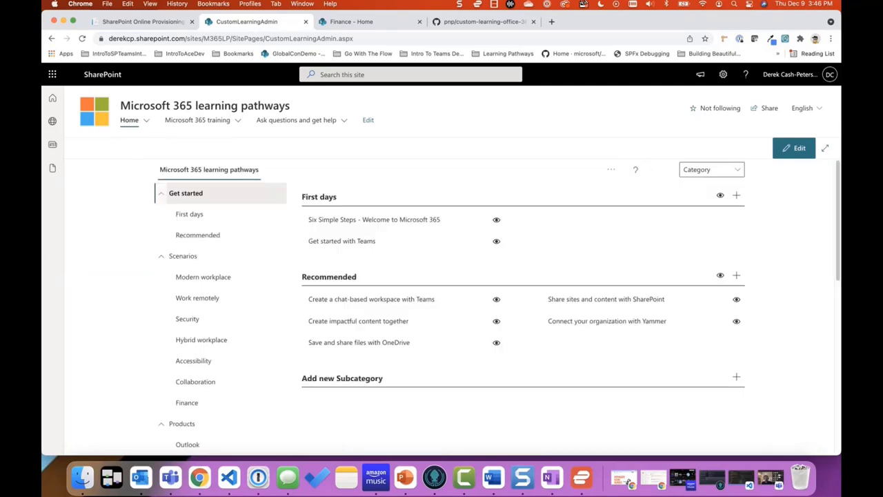
click(203, 403)
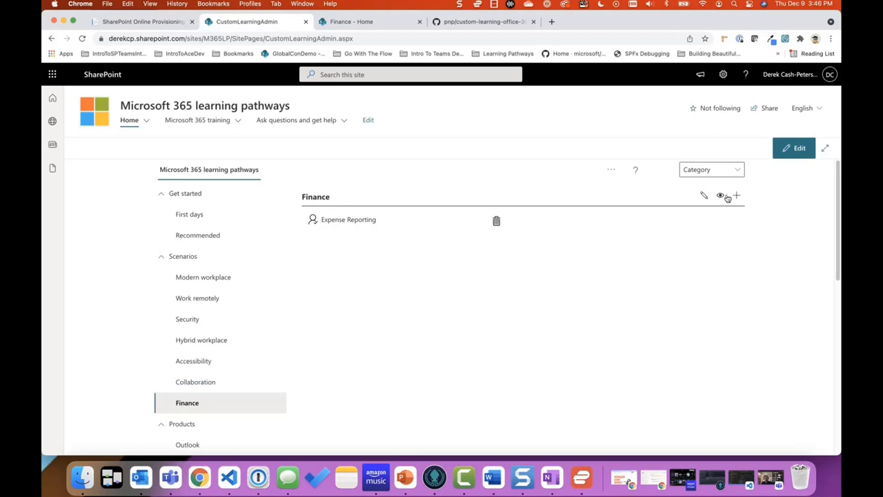
click(705, 197)
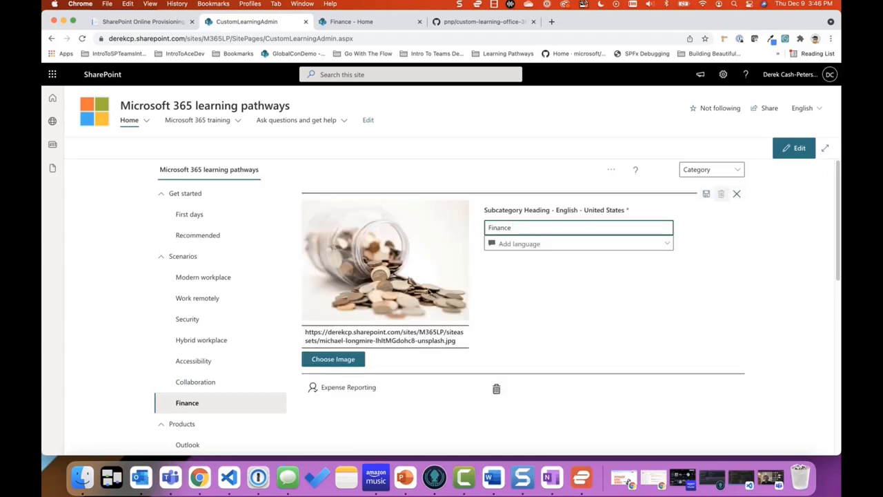
click(738, 194)
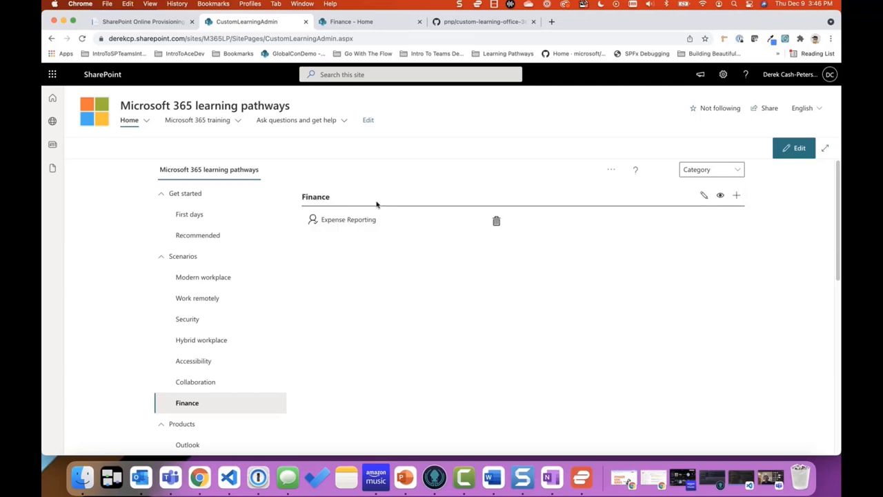
- Open the Expense Reporting playlist in the Finance subcategory and examine its details
click(331, 221)
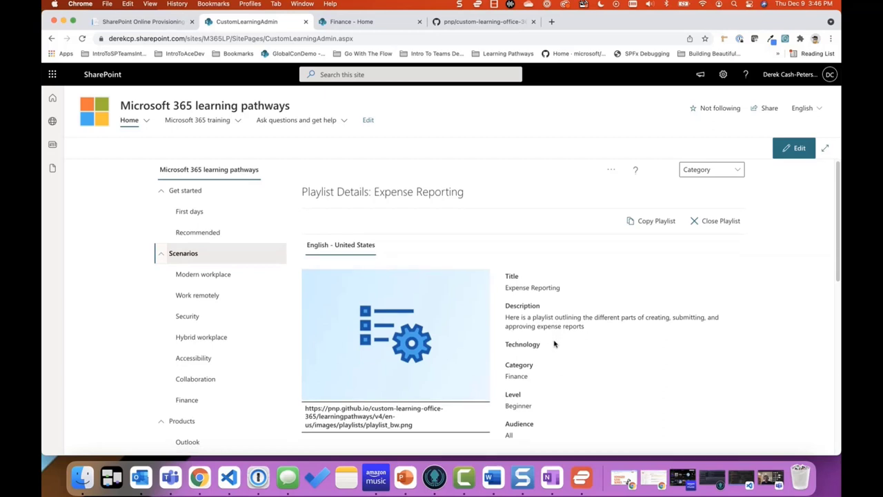
scroll(554, 343, down, 1)
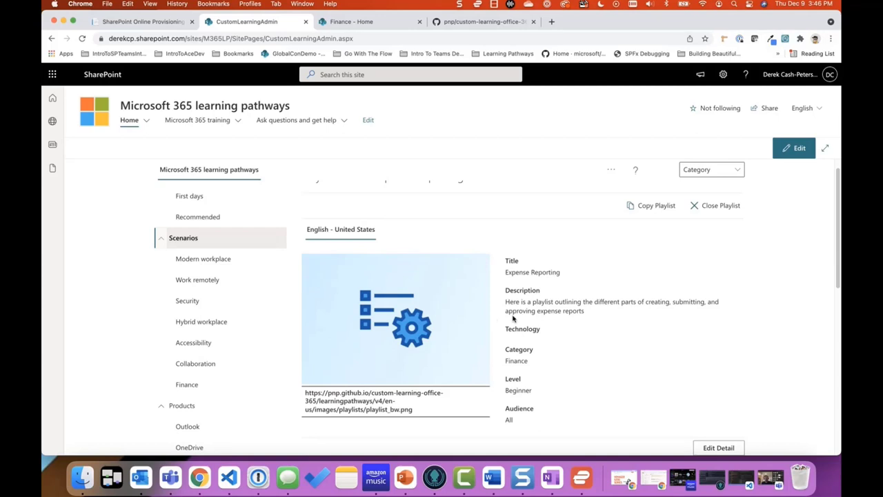
- Start a new asset titled "Rejecting an Expense Report" in the Expense Reporting playlist
scroll(517, 290, down, 1)
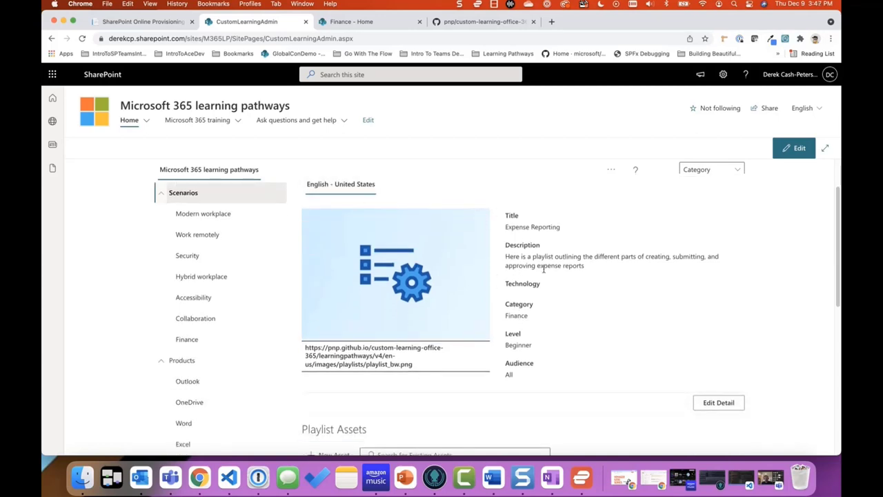
scroll(577, 331, down, 5)
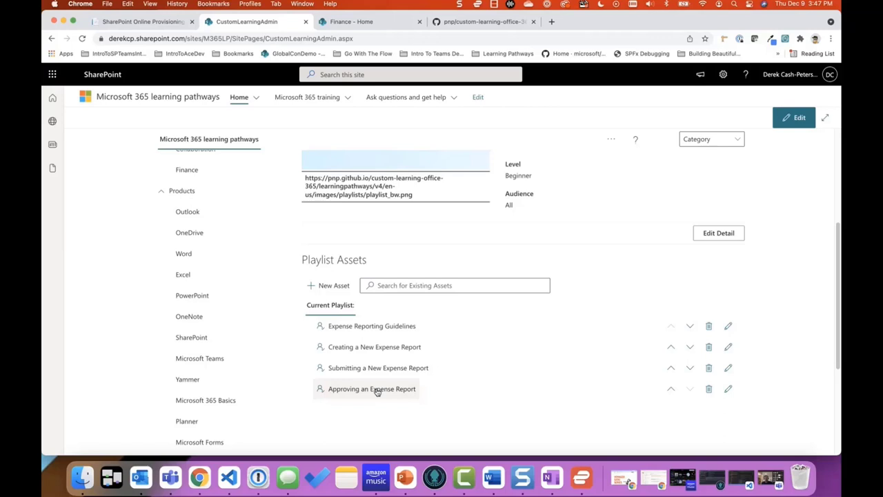
click(334, 285)
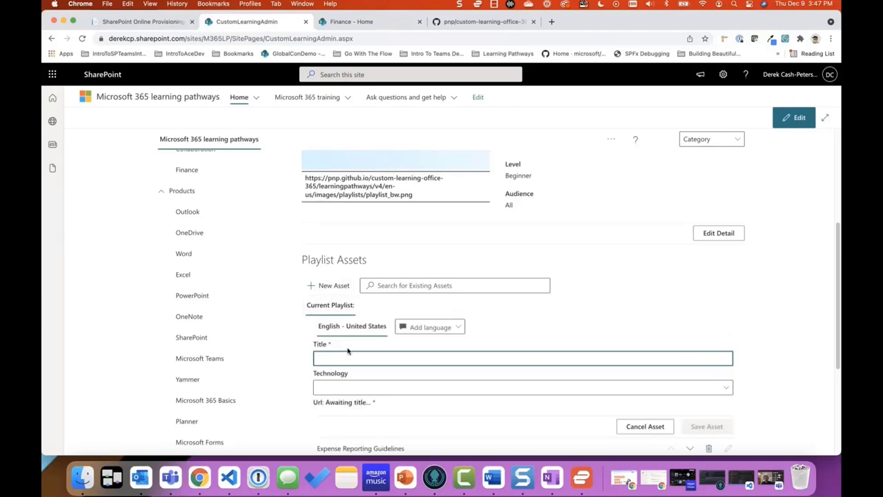
text(Rejecting )
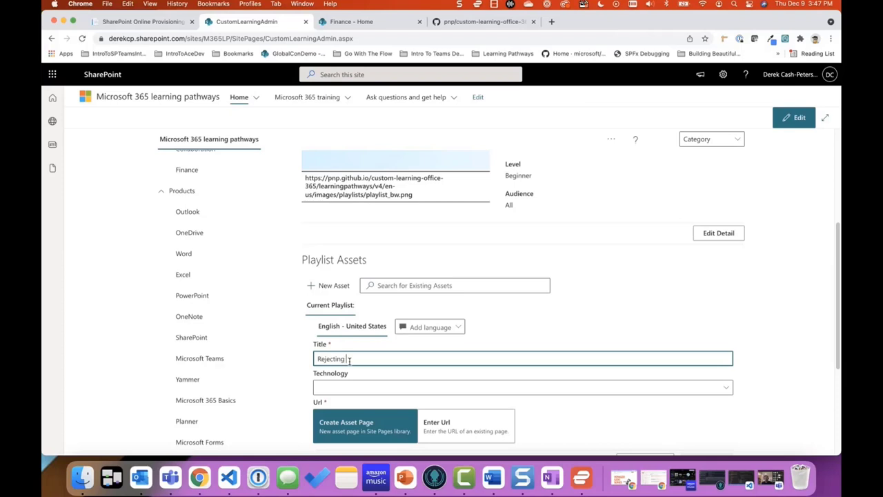
text(an Expense Report)
key(Tab)
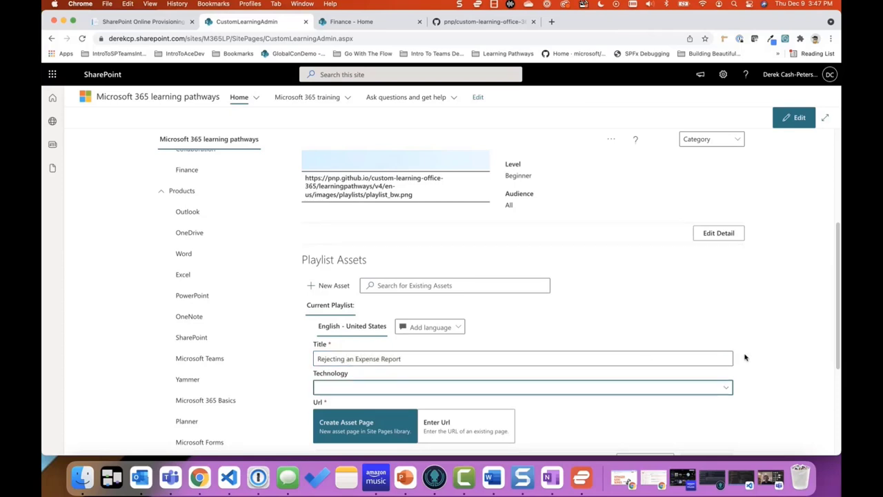
- Create a new asset page in the Site Pages library for the asset and highlight the site path in its URL
scroll(736, 354, down, 2)
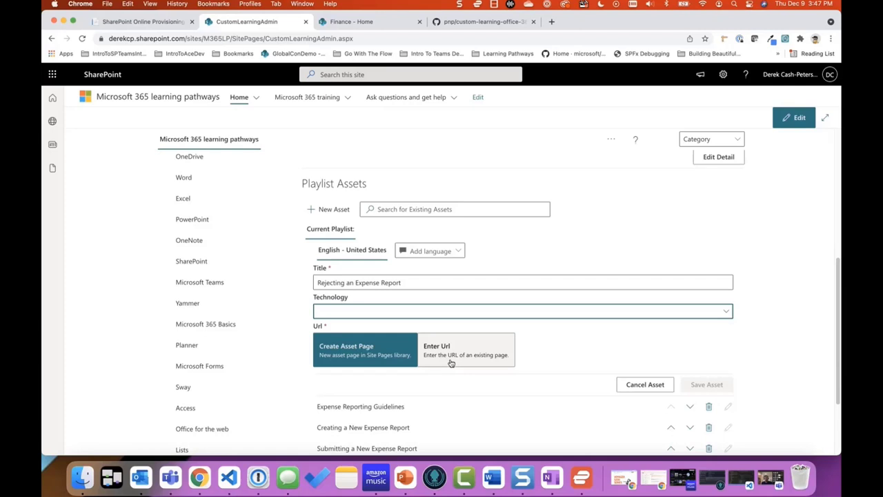
click(371, 351)
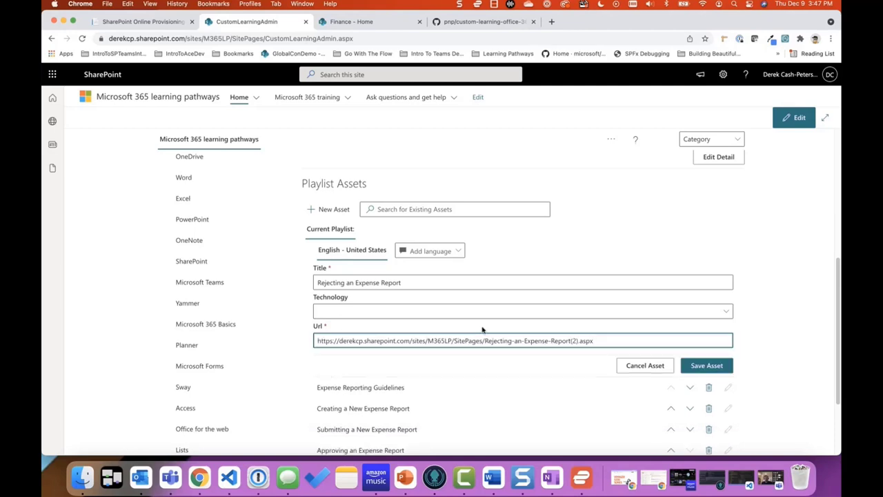
drag(426, 340, 632, 341)
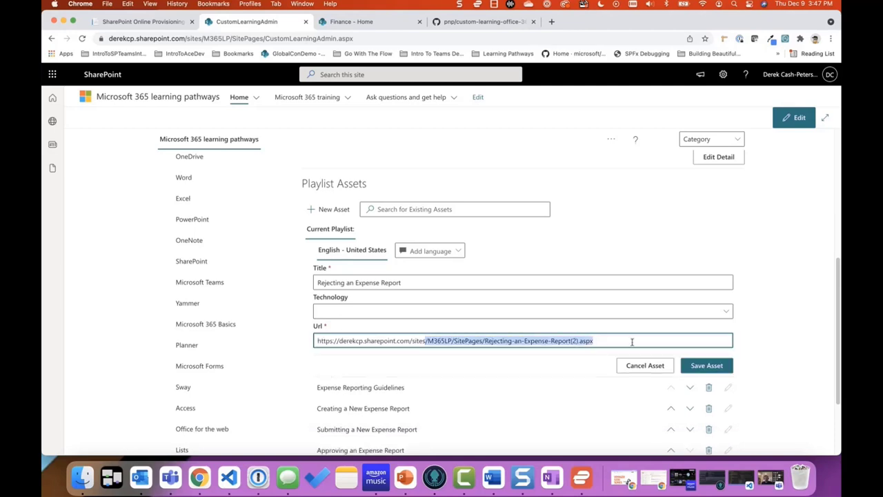
- Switch to the Finance site, put its Finance Training page in edit mode and open the learning pathways web part's properties
click(381, 23)
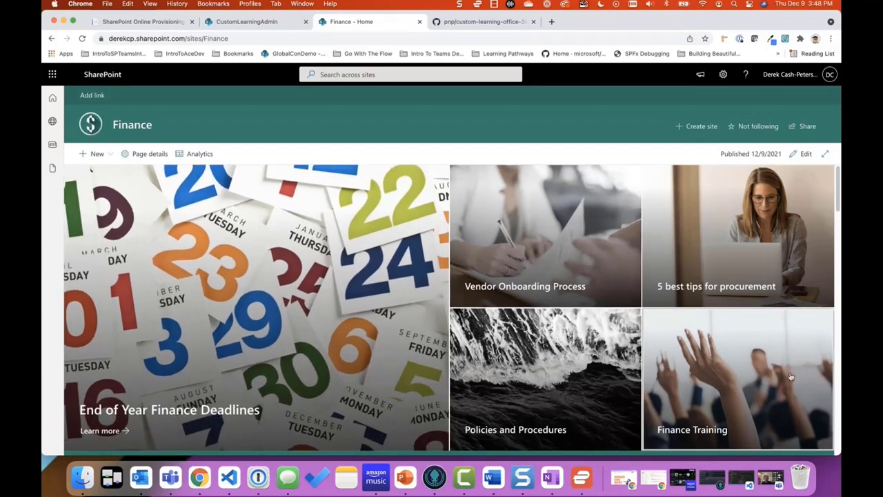
click(747, 380)
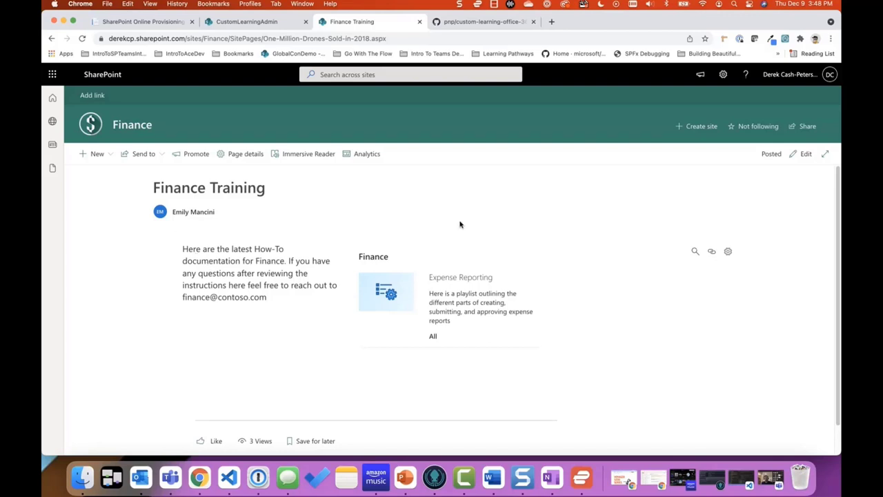
click(801, 153)
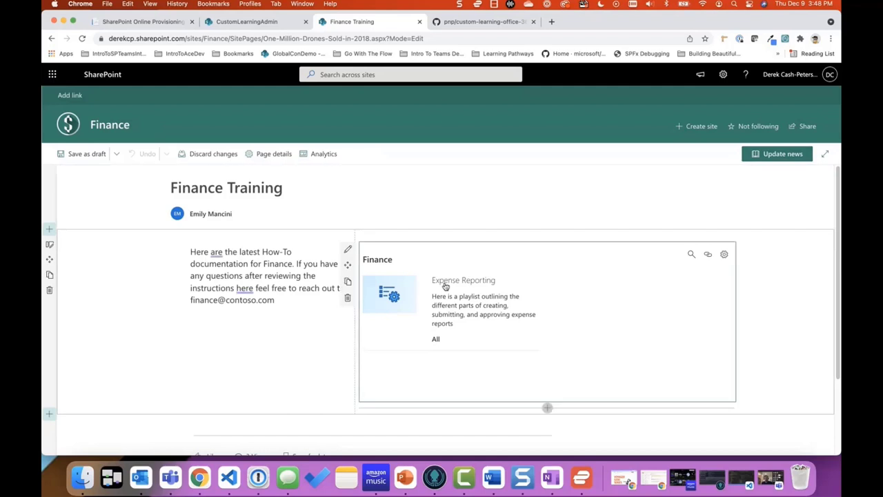
click(348, 248)
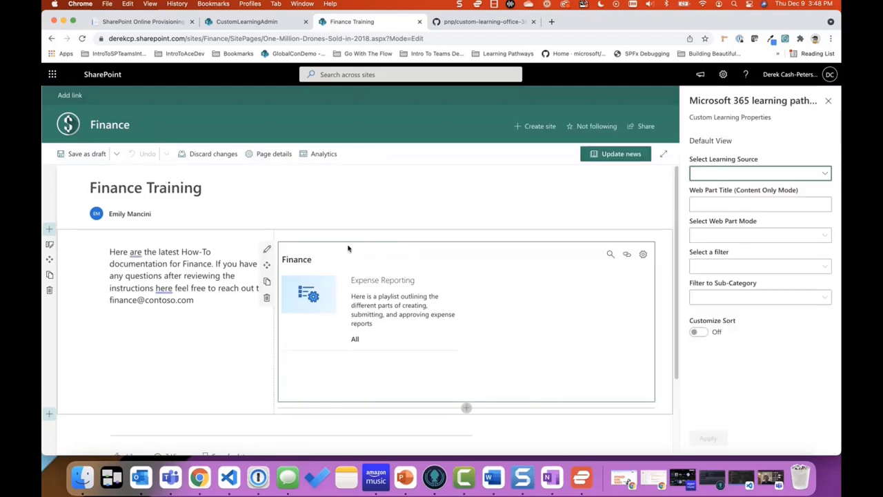
- Filter the web part by Sub-Category to Finance, apply the settings and republish the Finance Training page
click(754, 270)
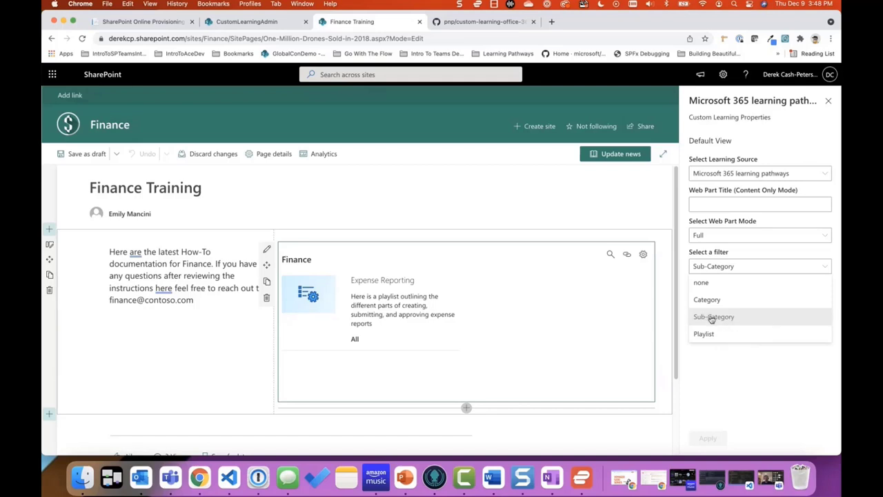
click(711, 319)
click(711, 298)
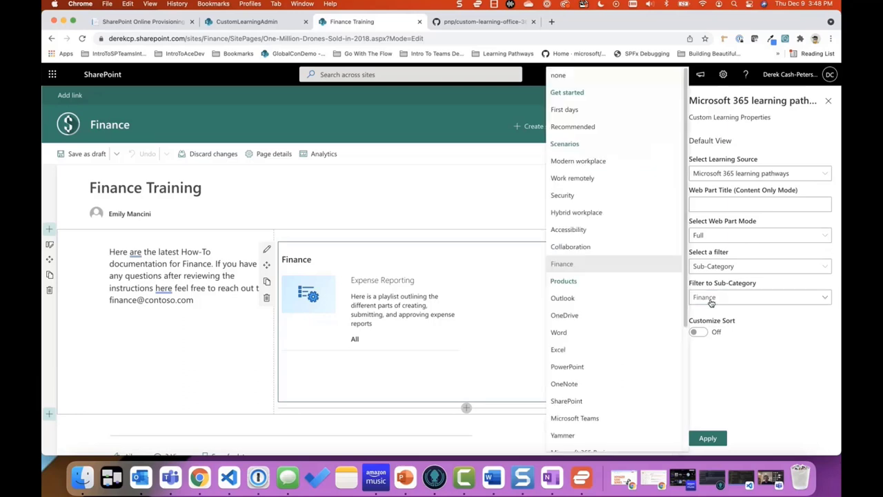
click(572, 265)
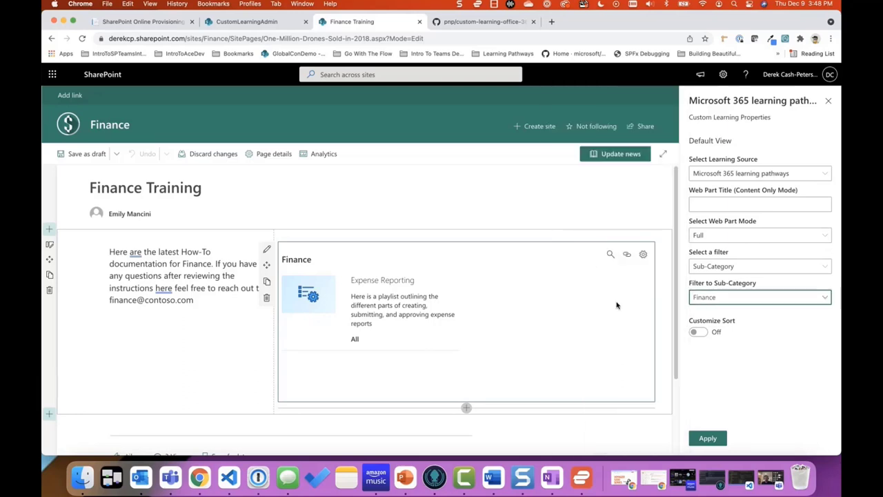
click(709, 439)
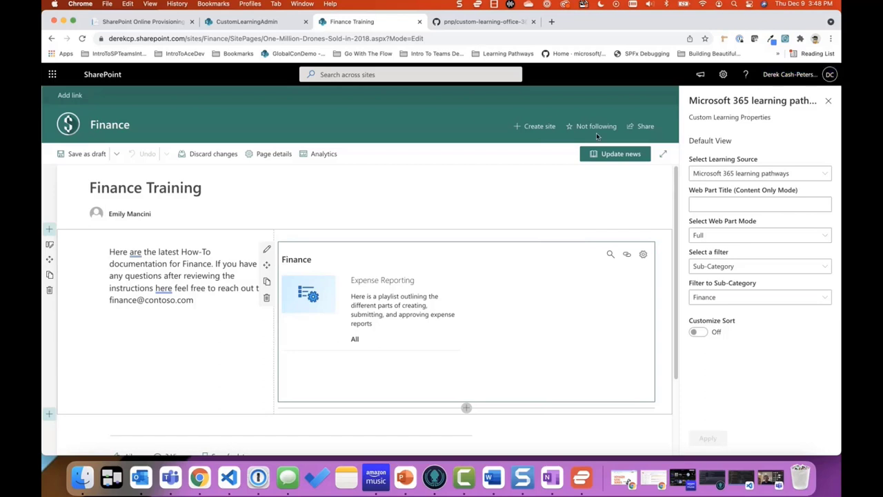
click(828, 101)
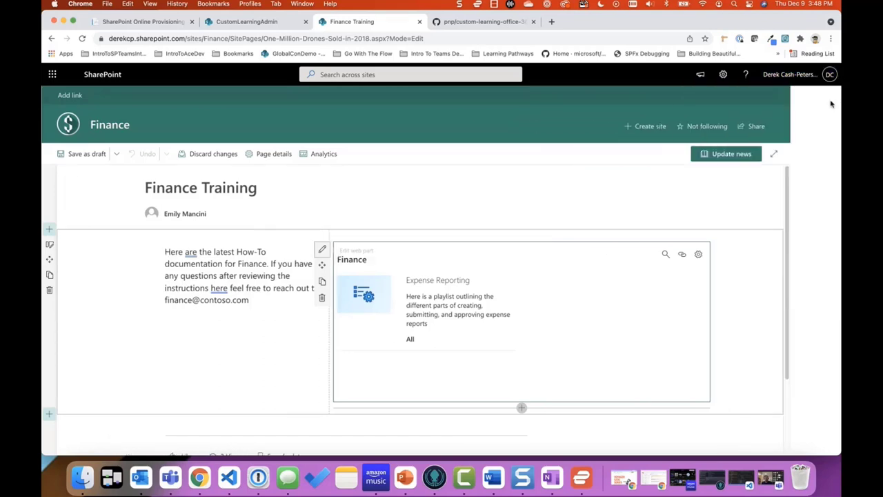
click(780, 154)
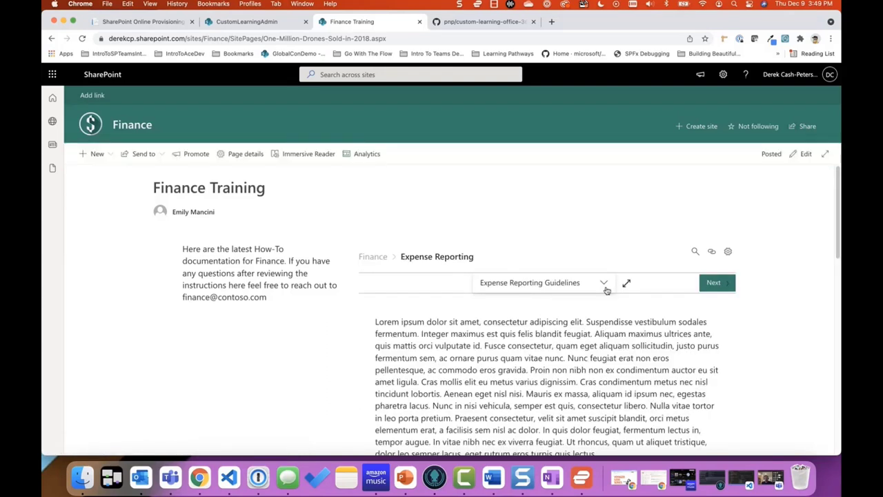
- Step through the Expense Reporting playlist's assets from the guidelines to Approving an Expense Report, checking the asset list and page content
click(715, 283)
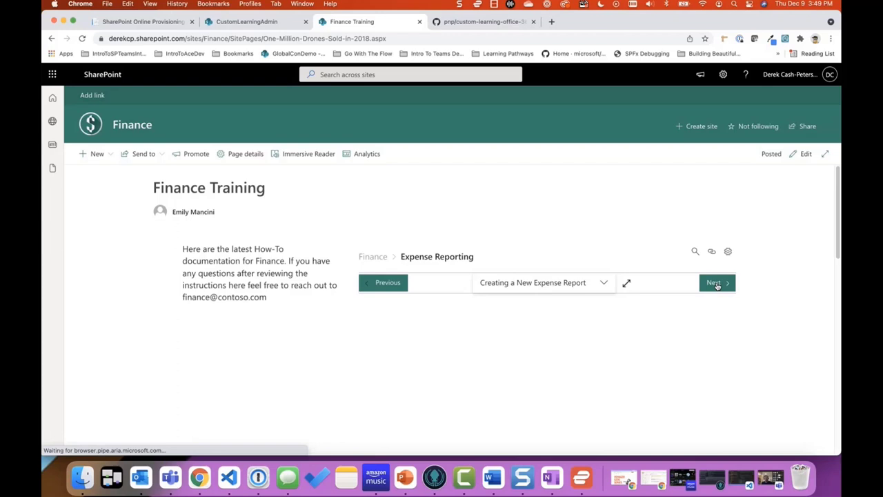
click(604, 285)
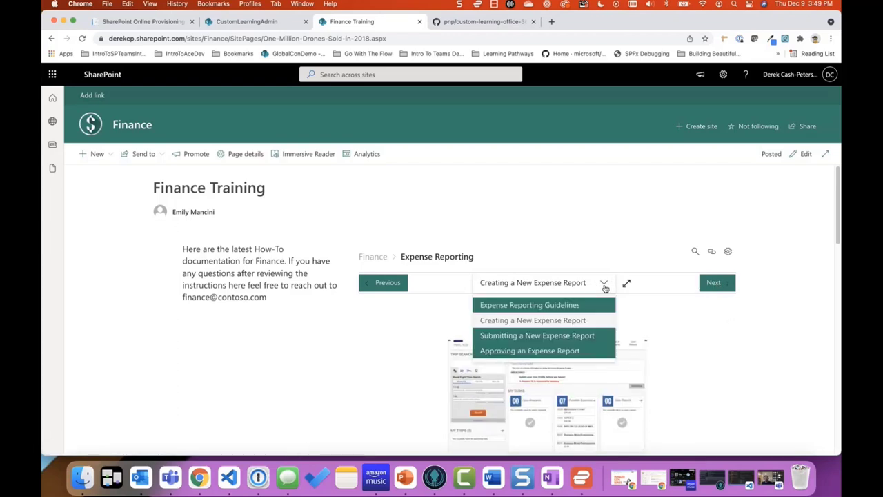
click(604, 285)
scroll(699, 356, down, 1)
scroll(699, 356, down, 6)
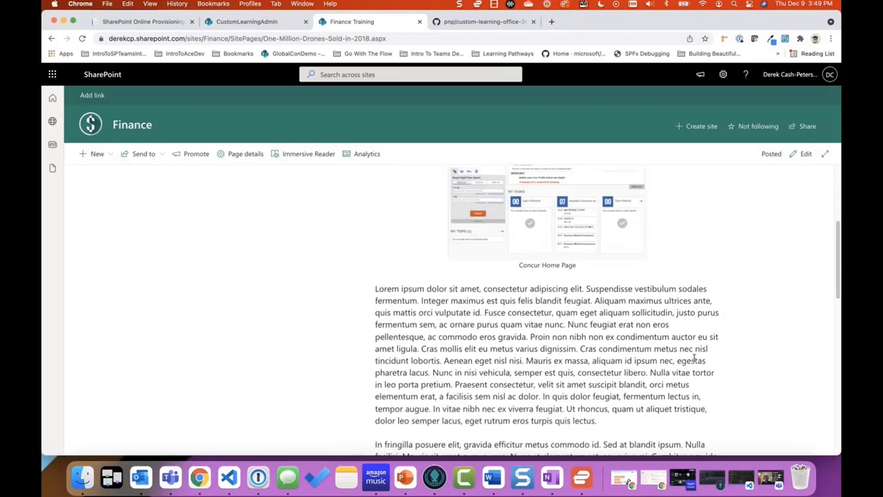
scroll(699, 356, up, 5)
click(720, 246)
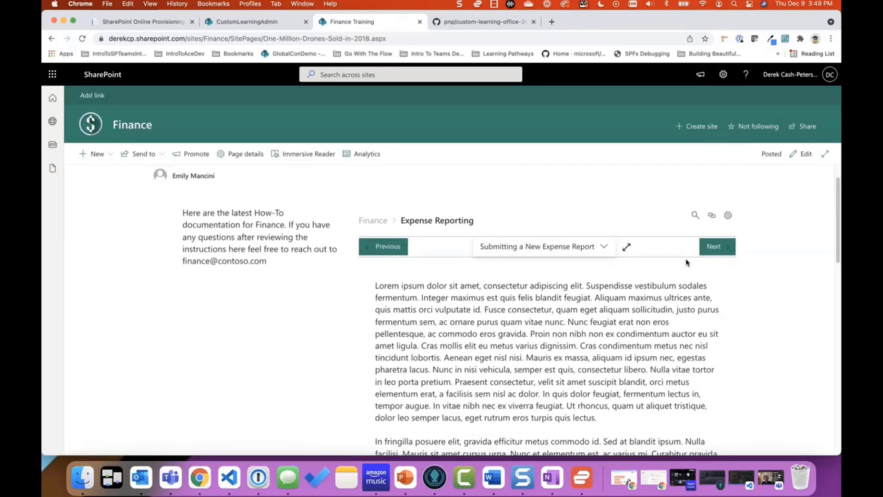
click(710, 246)
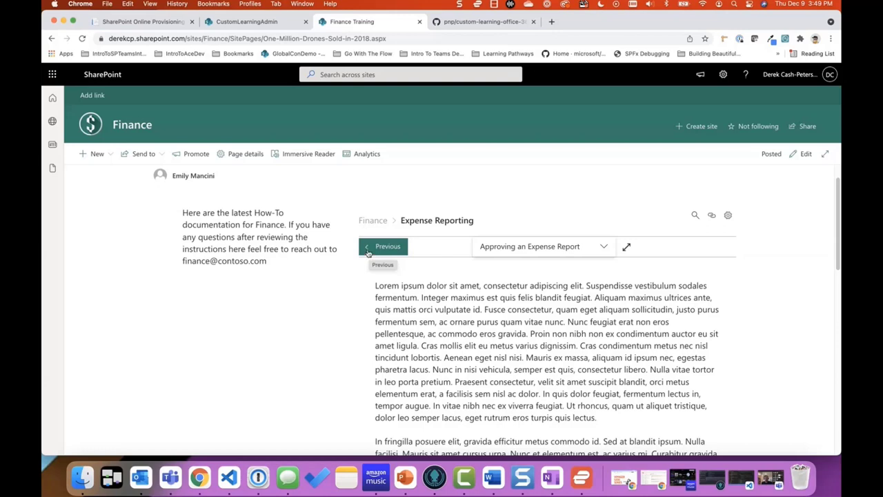
- Copy the direct link to the Approving an Expense Report asset and open it in the browser
click(712, 217)
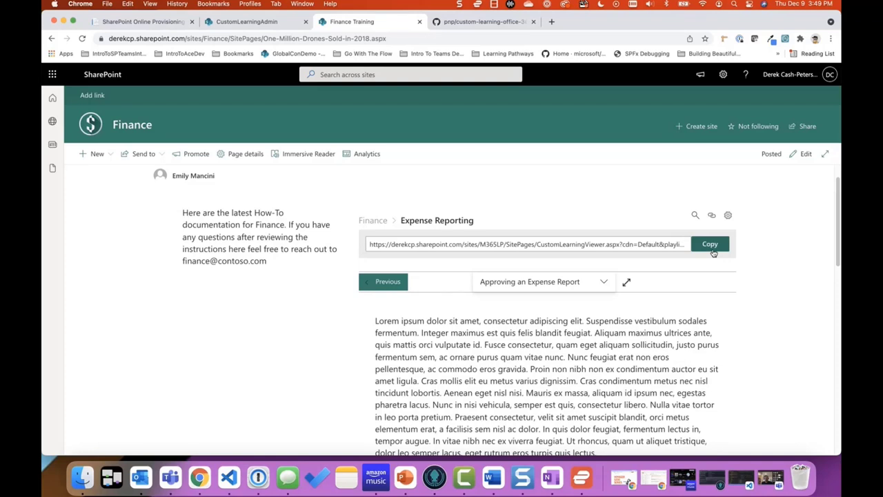
click(396, 38)
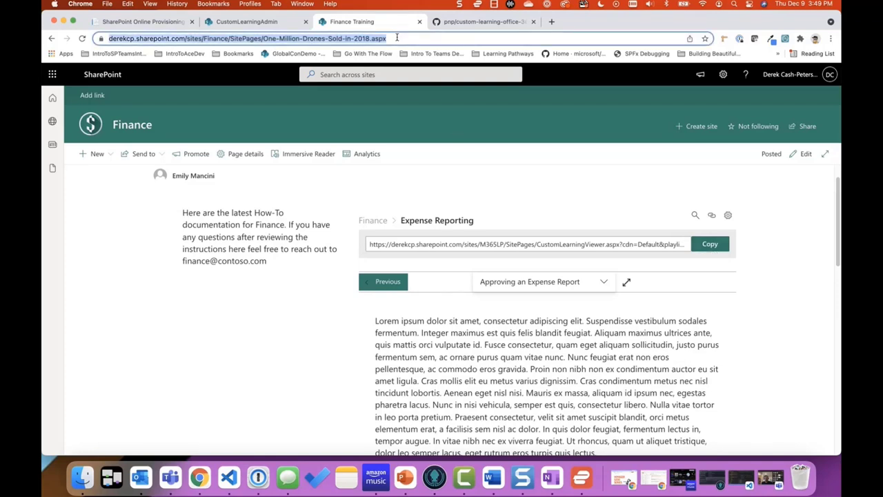
key(ctrl+v)
key(Return)
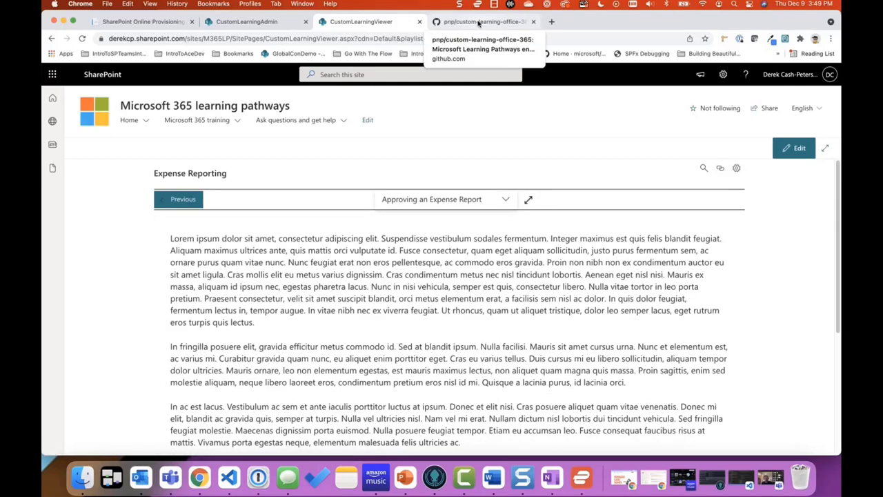
- Switch to the pnp/custom-learning-office-365 repository on GitHub and view its issues
click(478, 21)
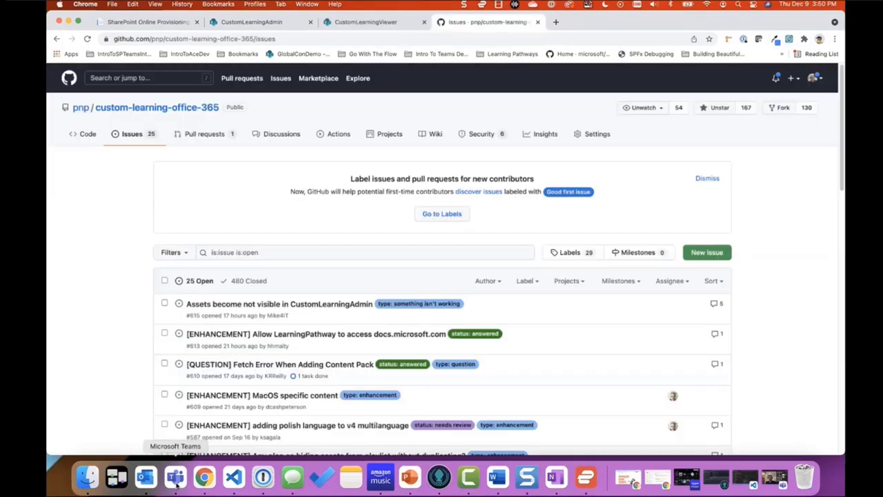